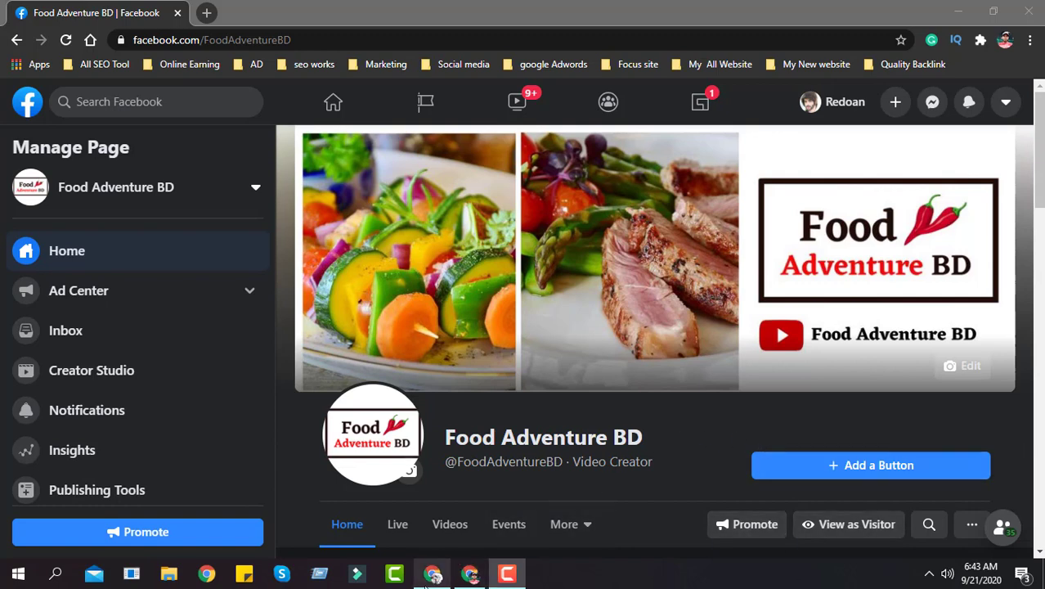
# - Go to the Business Manager window and open the Digital Marketing 2020 business
pyautogui.click(471, 572)
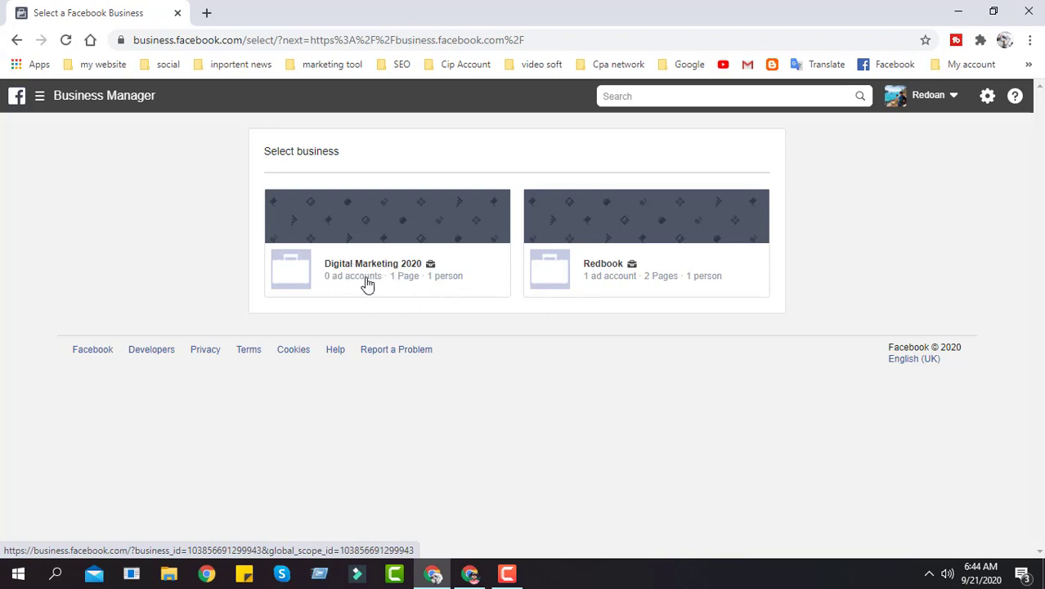
pyautogui.click(382, 272)
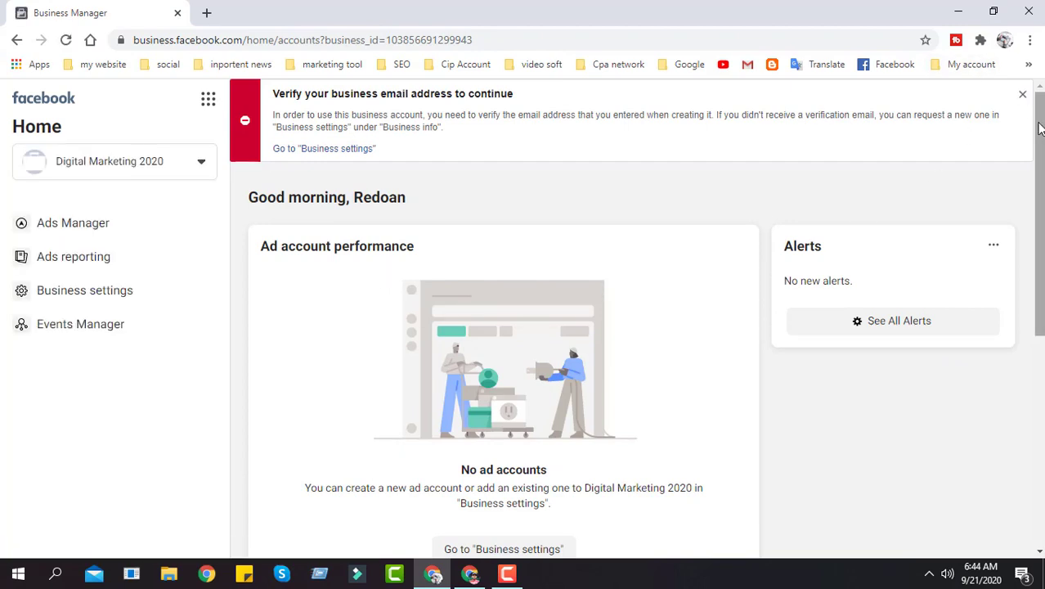
# - Close the verify-email banner and go to Business settings from the sidebar
pyautogui.click(1022, 96)
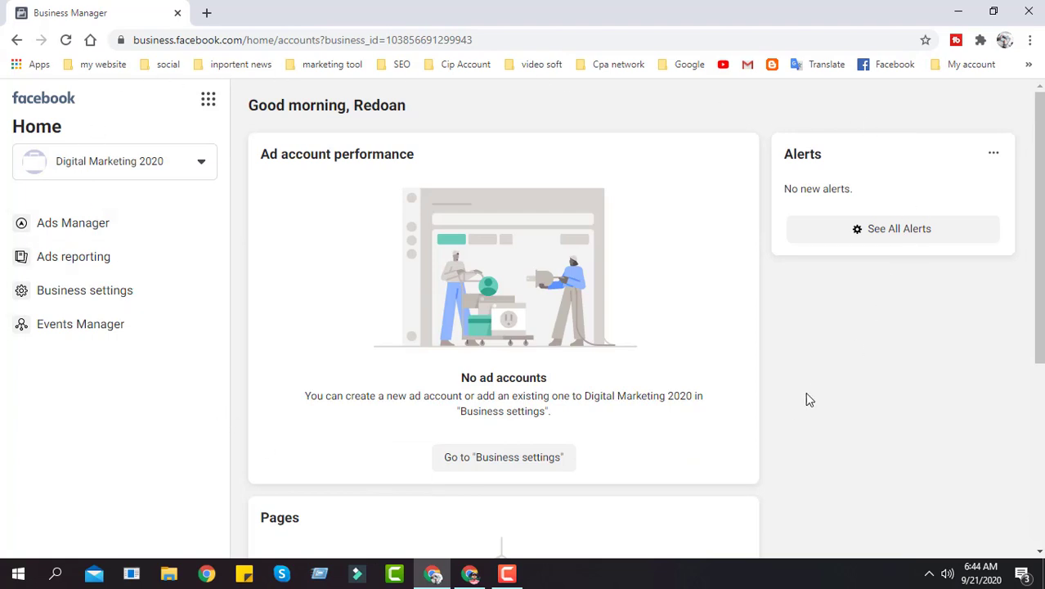
pyautogui.scroll(-2, 555, 371)
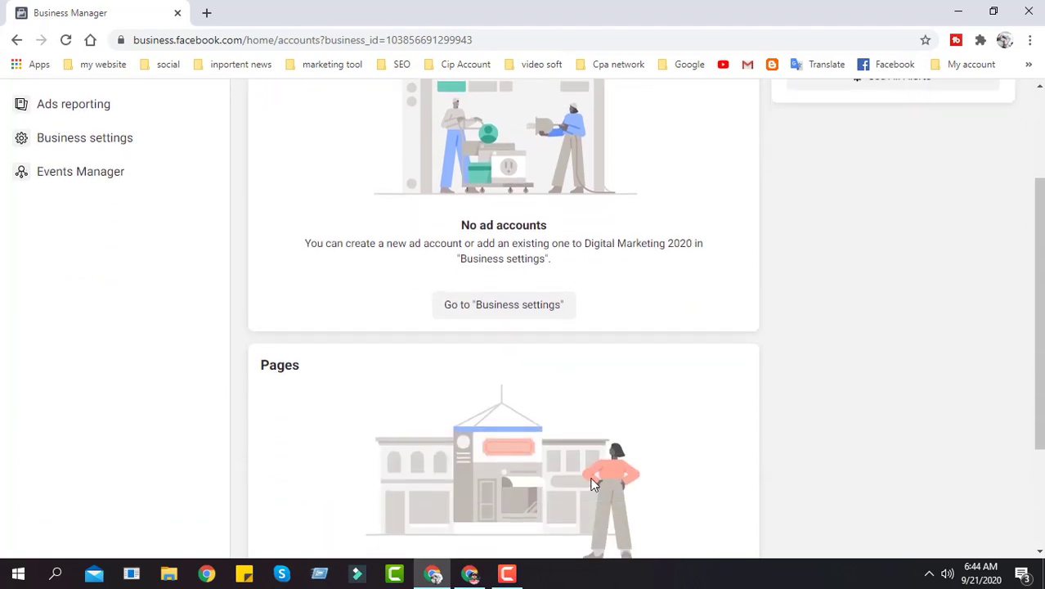
pyautogui.scroll(2, 594, 482)
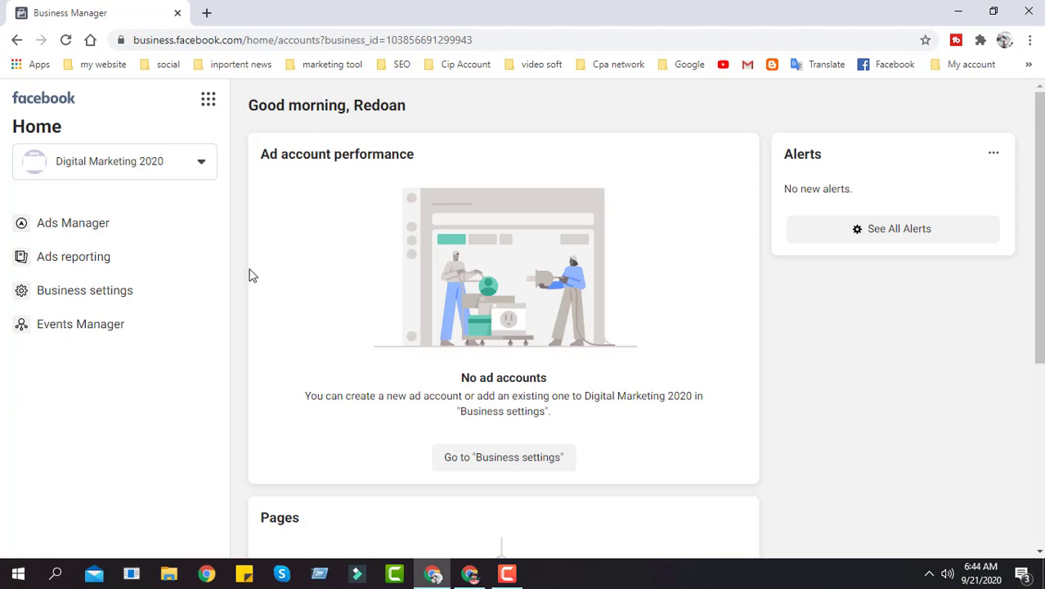
pyautogui.click(98, 304)
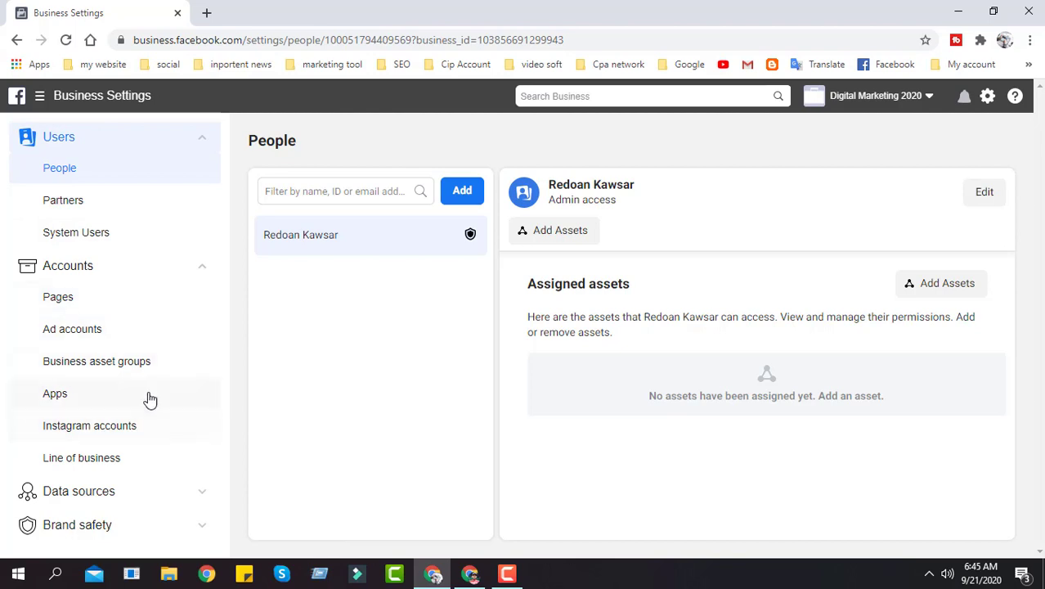
# - Open Ad accounts under Accounts in the Business Settings sidebar
pyautogui.click(90, 331)
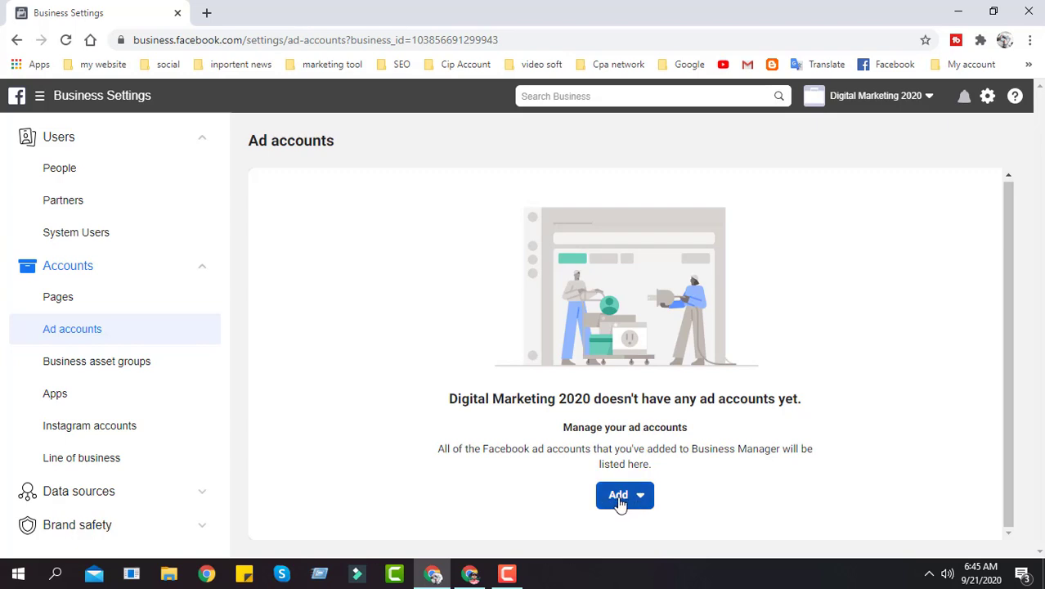
# - Expand the blue Add dropdown on the Ad accounts page
pyautogui.click(620, 504)
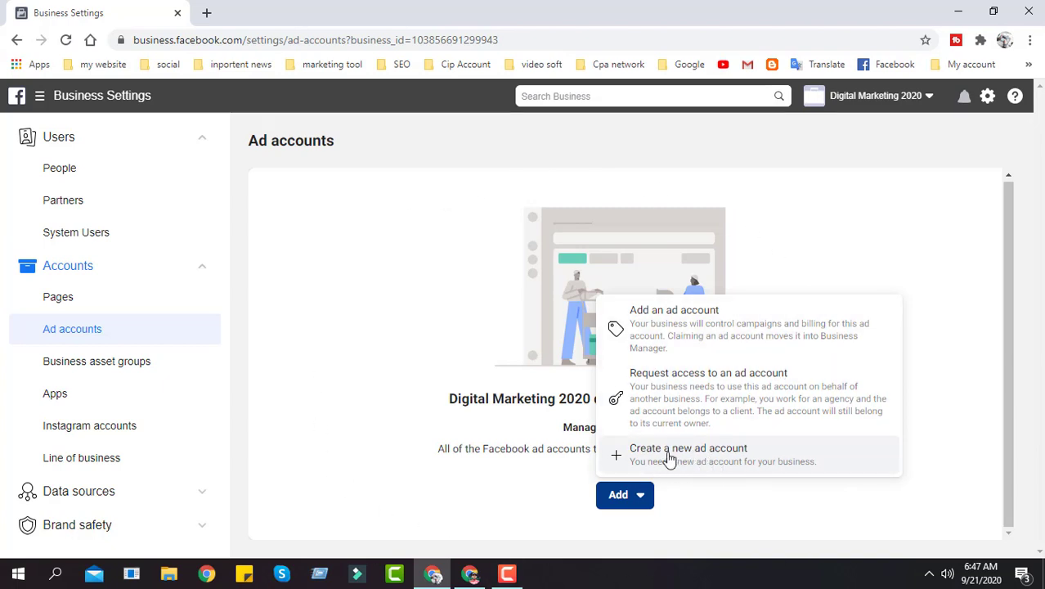
# - Choose Create a new ad account from the Add dropdown
pyautogui.click(717, 462)
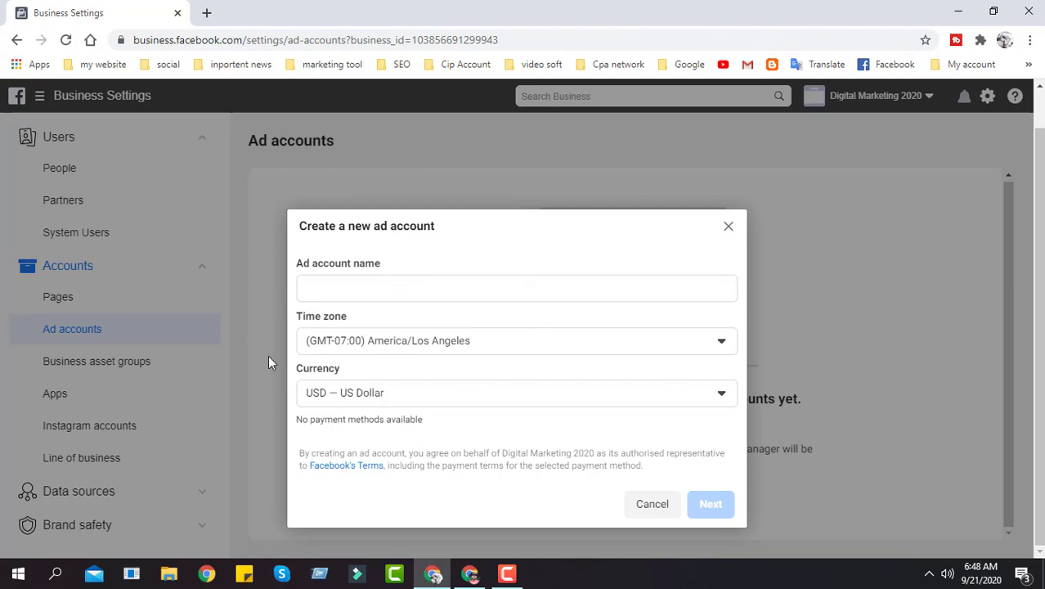
# - Enter the user's full name as the new ad account name
pyautogui.click(350, 288)
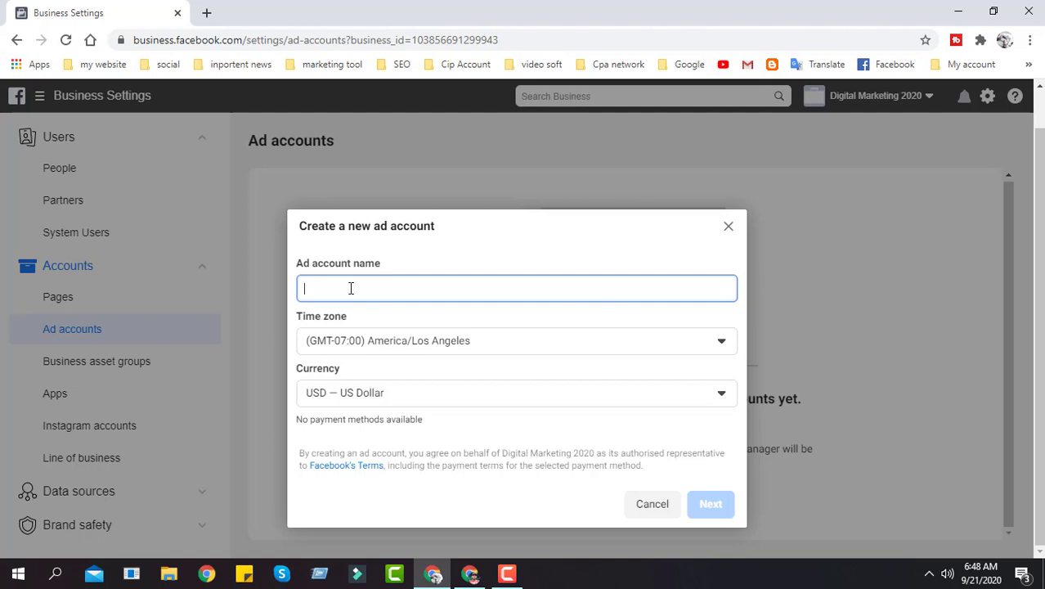
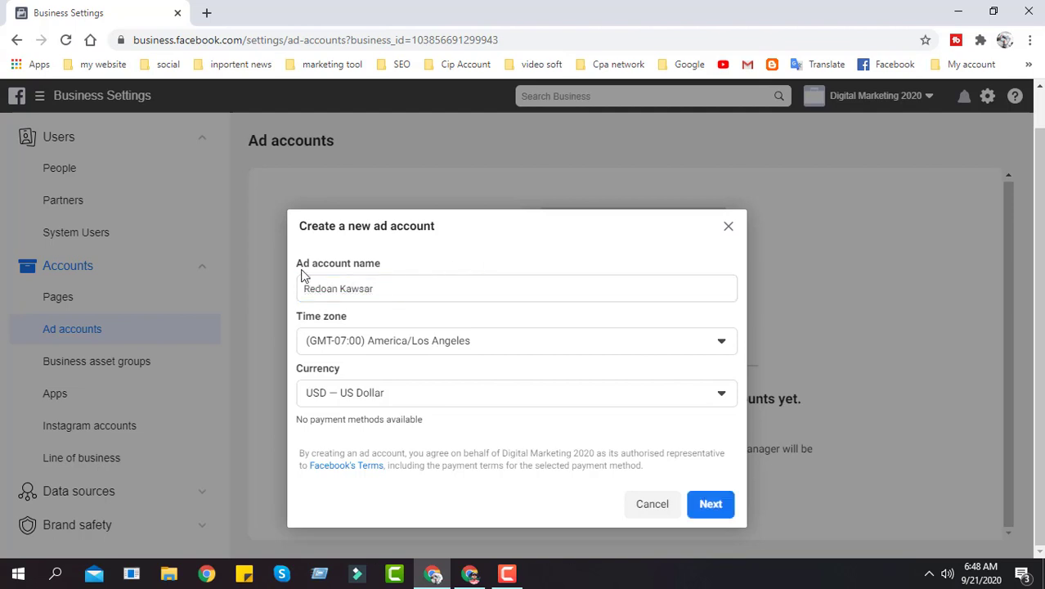
pyautogui.moveTo(297, 264); pyautogui.dragTo(401, 268)
pyautogui.click(397, 292)
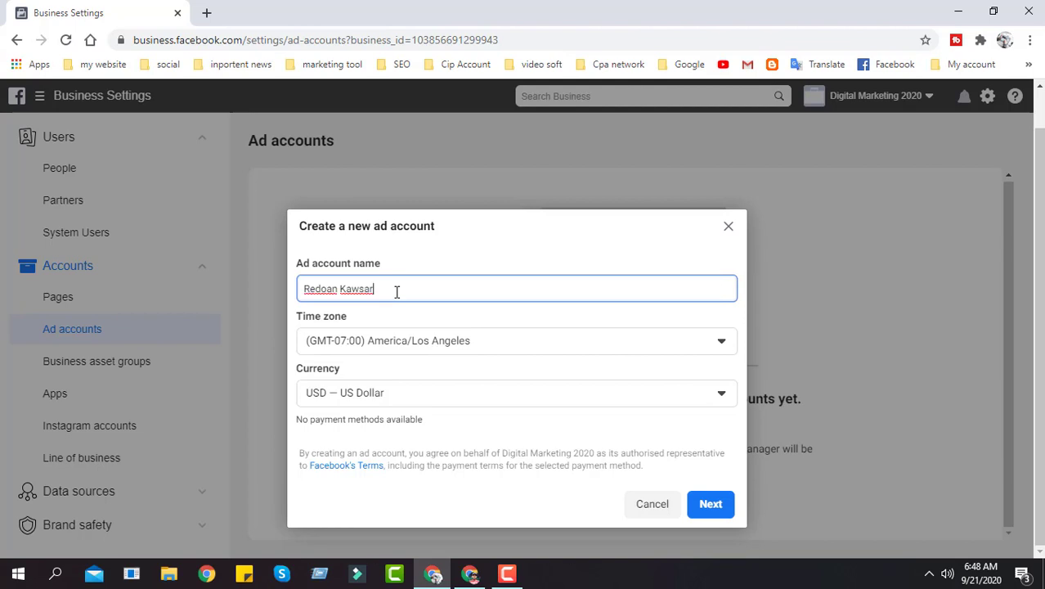
pyautogui.moveTo(296, 319); pyautogui.dragTo(365, 321)
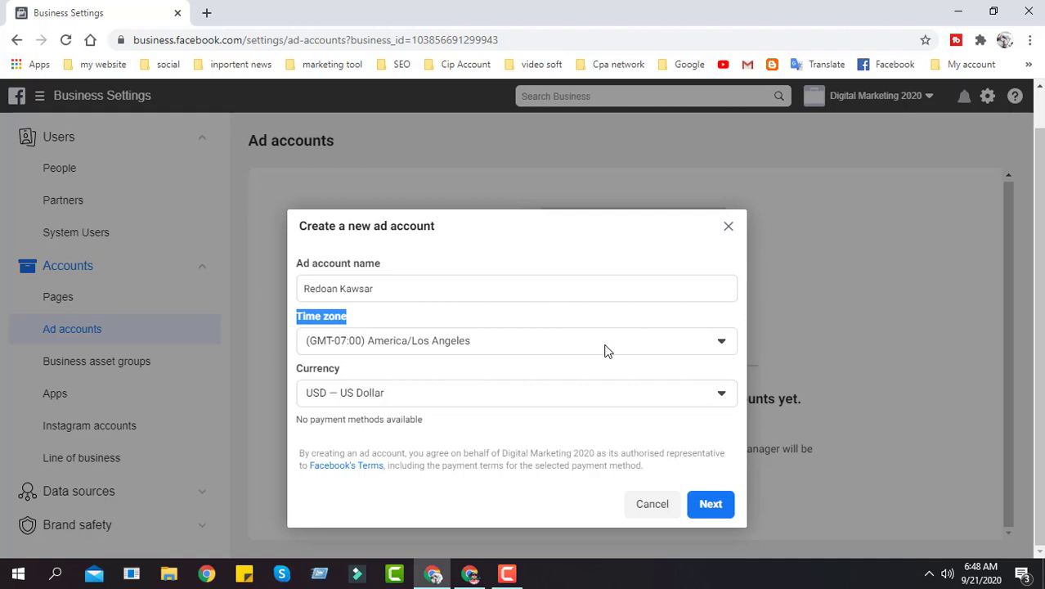
# - Change the ad account time zone from America/Los Angeles to (GMT+06:00) Asia/Dhaka
pyautogui.click(710, 350)
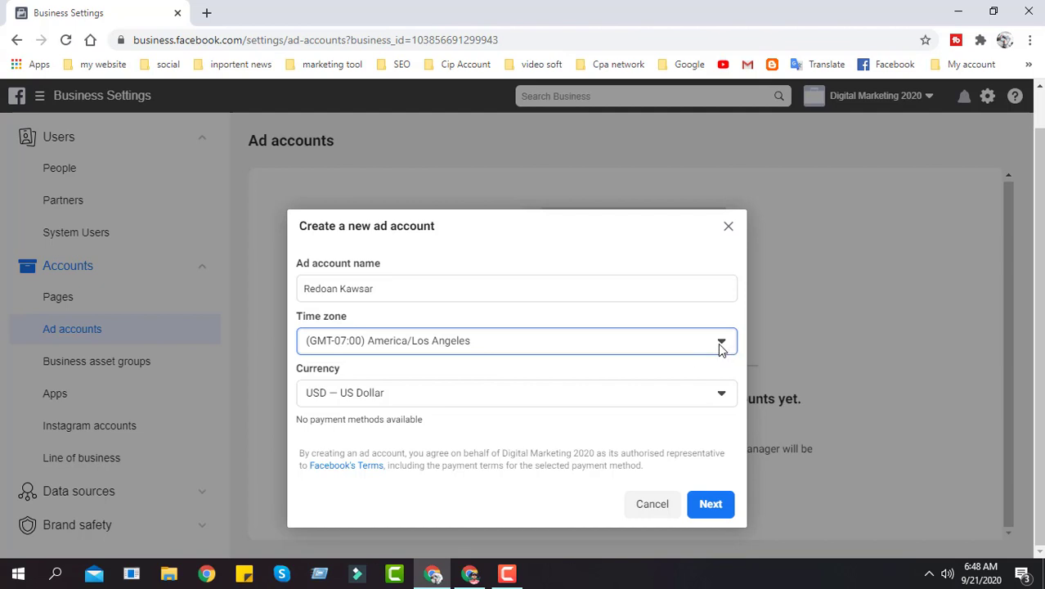
pyautogui.click(672, 350)
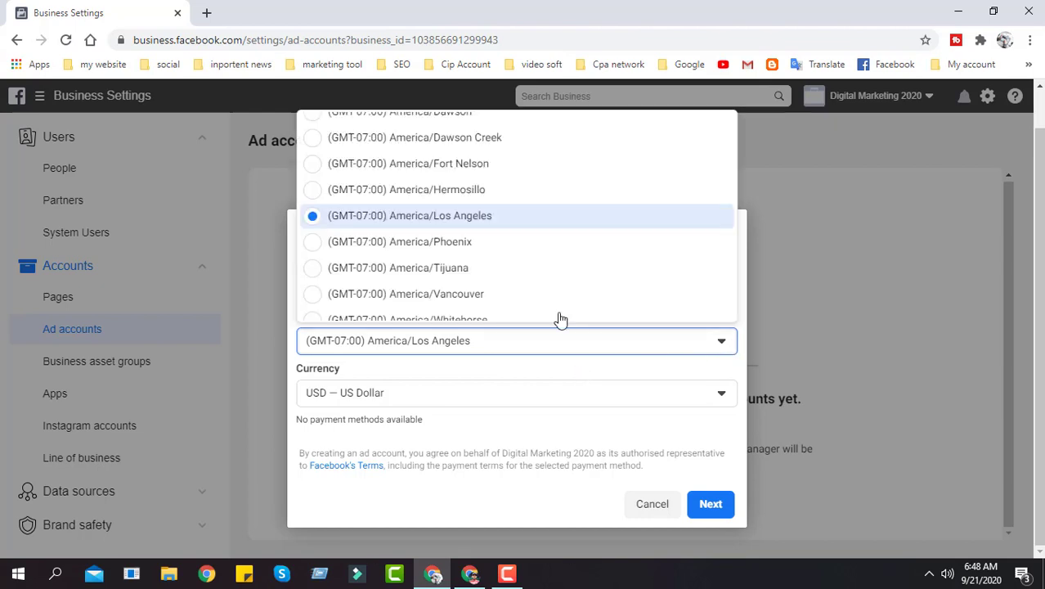
pyautogui.scroll(1, 381, 254)
pyautogui.scroll(-1, 392, 281)
pyautogui.scroll(-2, 425, 280)
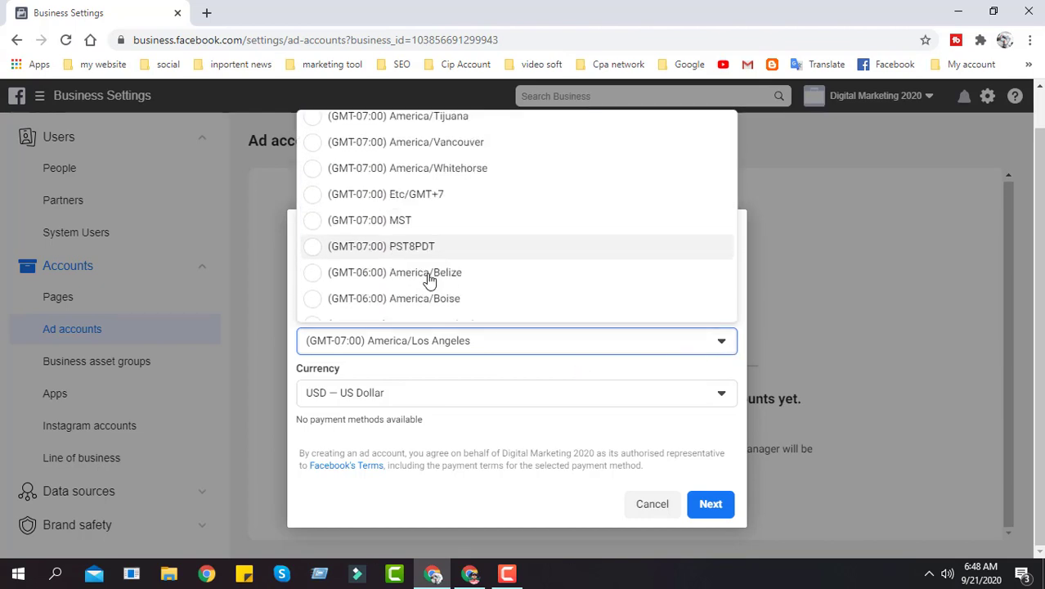
pyautogui.scroll(-2, 426, 280)
pyautogui.scroll(-2, 427, 280)
pyautogui.scroll(2, 428, 280)
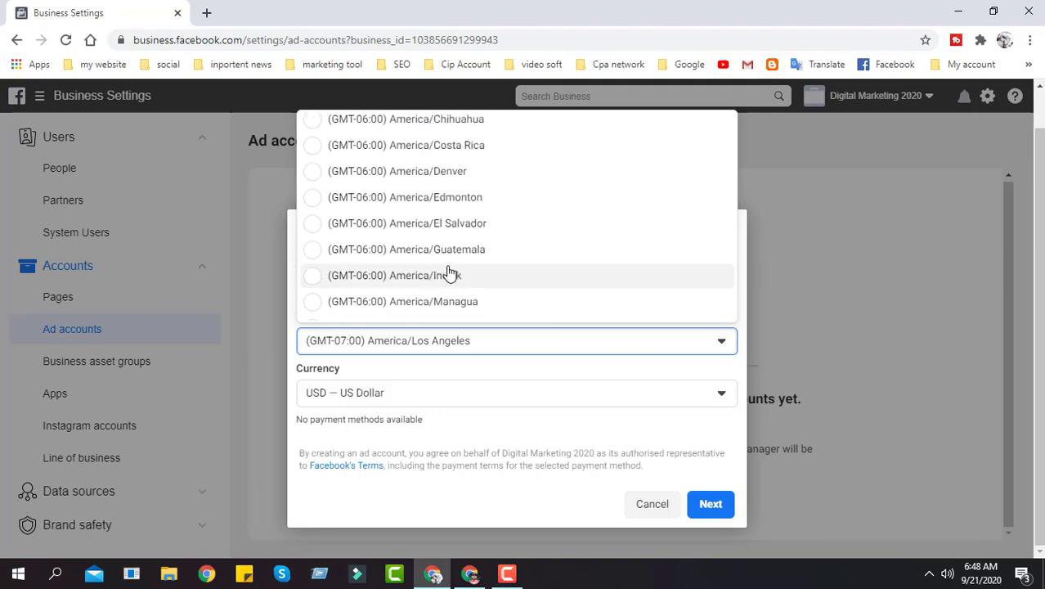
pyautogui.scroll(-4, 433, 253)
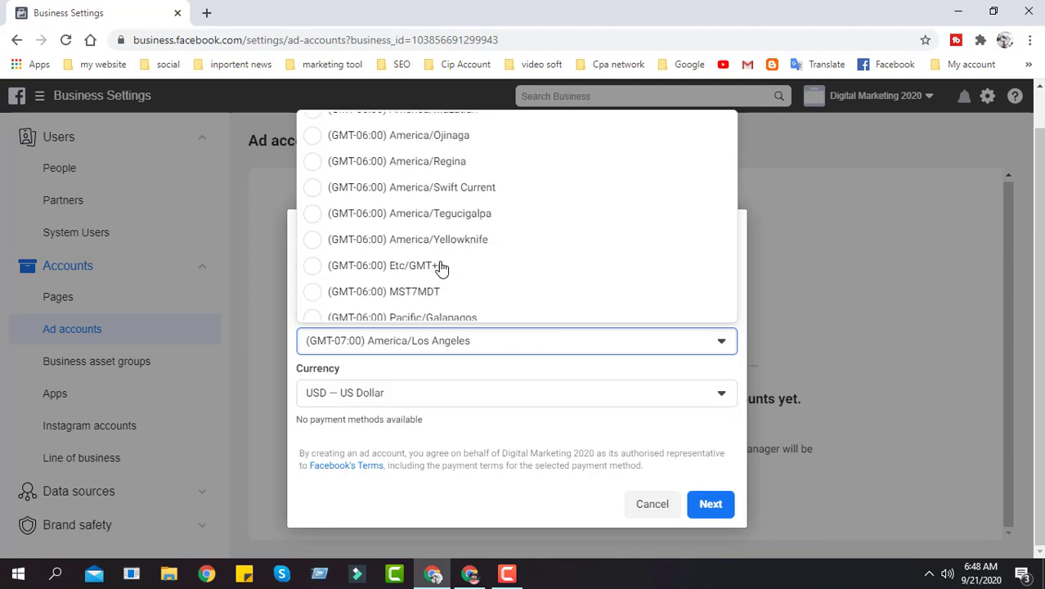
pyautogui.scroll(-1, 439, 268)
pyautogui.scroll(-2, 438, 268)
pyautogui.scroll(-2, 440, 269)
pyautogui.scroll(-2, 441, 266)
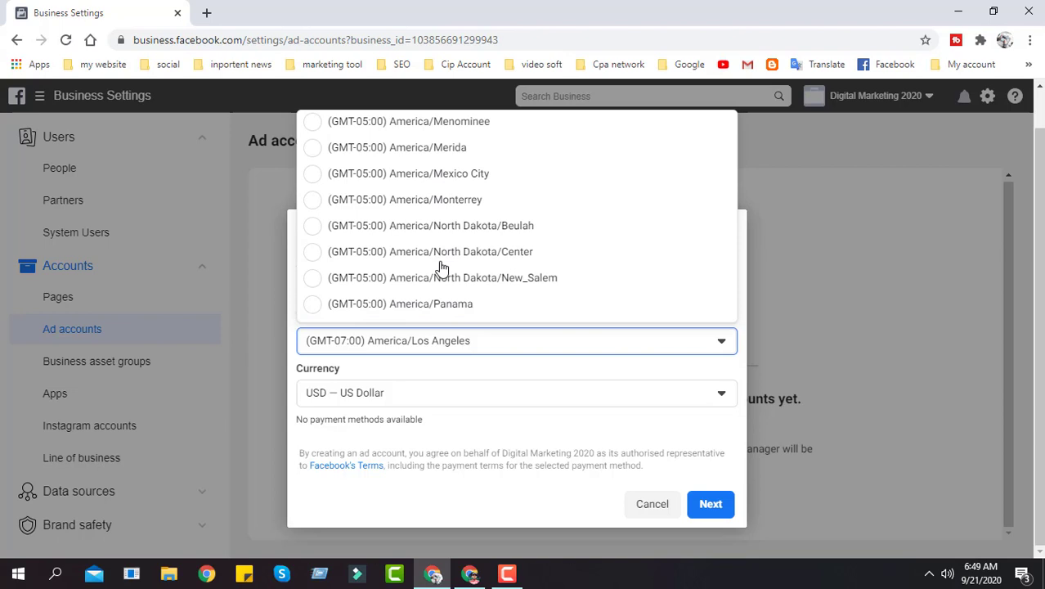
pyautogui.scroll(-1, 454, 275)
pyautogui.scroll(6, 454, 273)
pyautogui.scroll(5, 452, 278)
pyautogui.scroll(5, 453, 278)
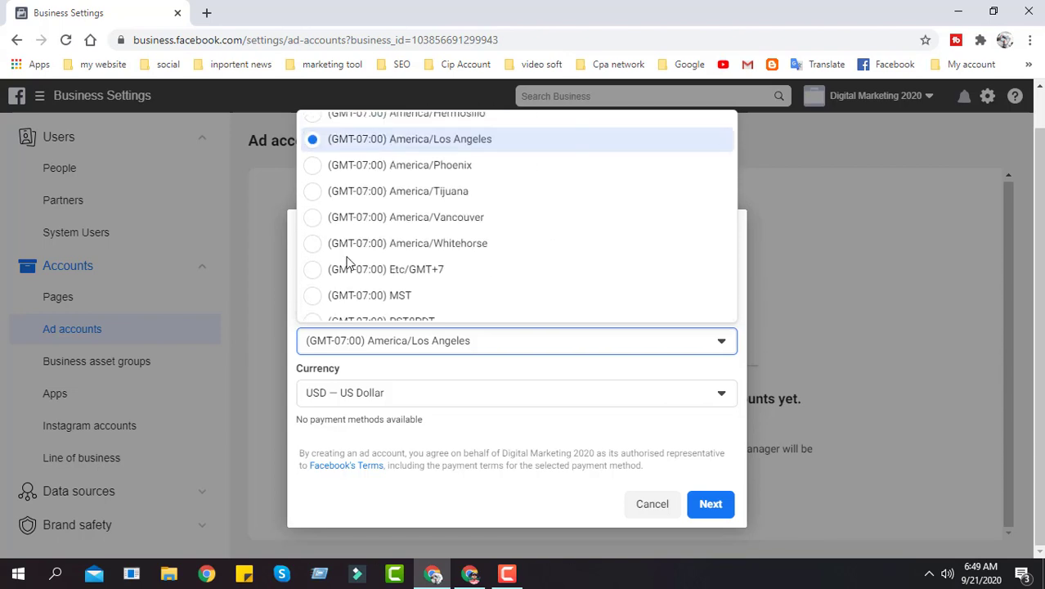
pyautogui.scroll(-2, 425, 270)
pyautogui.scroll(3, 379, 289)
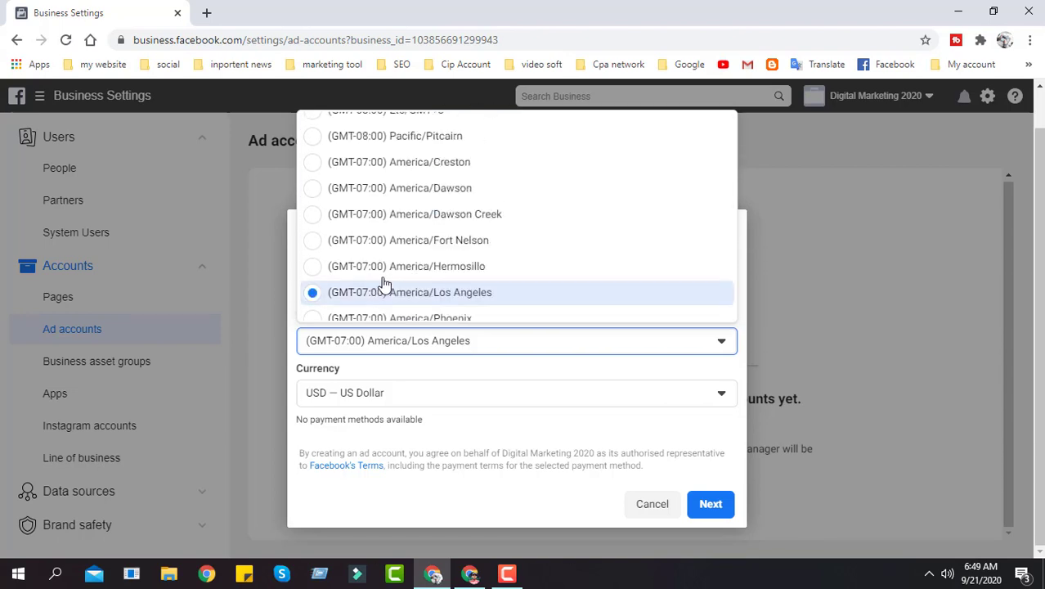
pyautogui.scroll(-10, 385, 285)
pyautogui.scroll(-3, 388, 278)
pyautogui.scroll(-3, 397, 257)
pyautogui.scroll(-1, 431, 258)
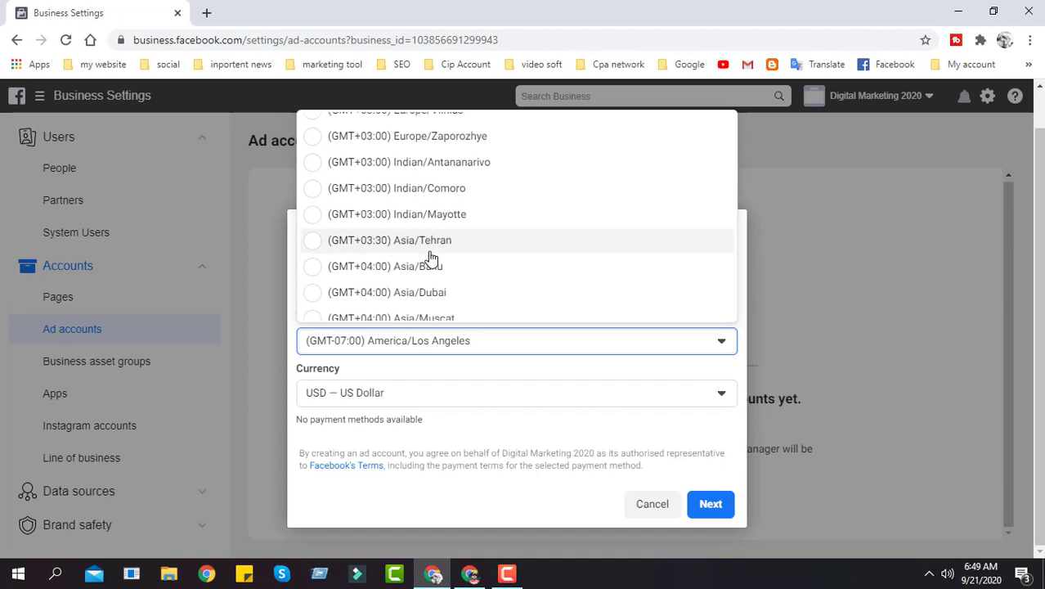
pyautogui.scroll(-3, 431, 258)
pyautogui.scroll(-3, 431, 258)
pyautogui.scroll(-2, 431, 258)
pyautogui.scroll(-1, 425, 256)
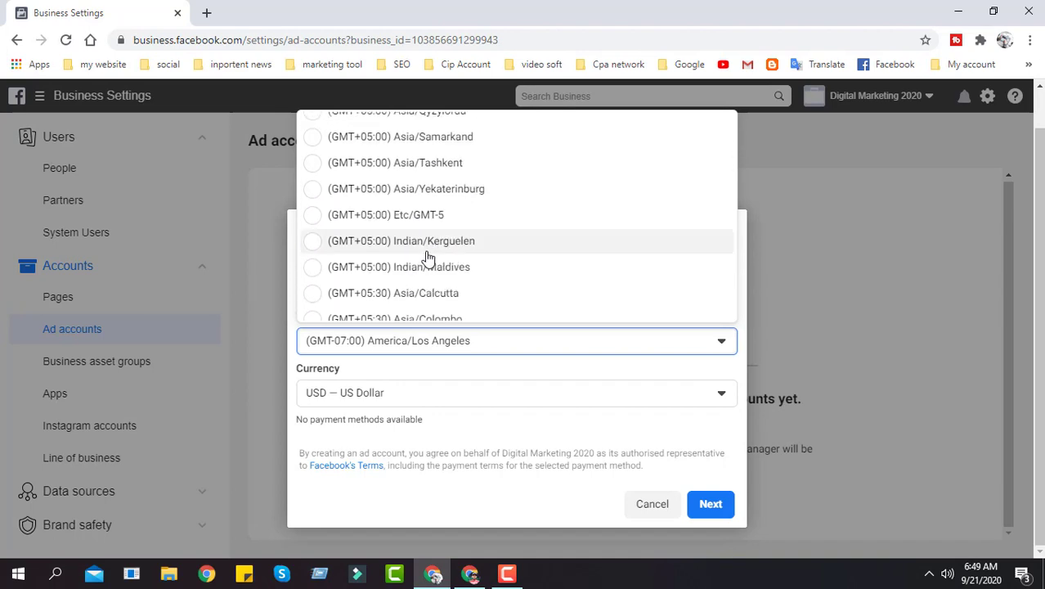
pyautogui.scroll(-1, 420, 257)
pyautogui.scroll(-2, 418, 256)
pyautogui.scroll(-3, 415, 260)
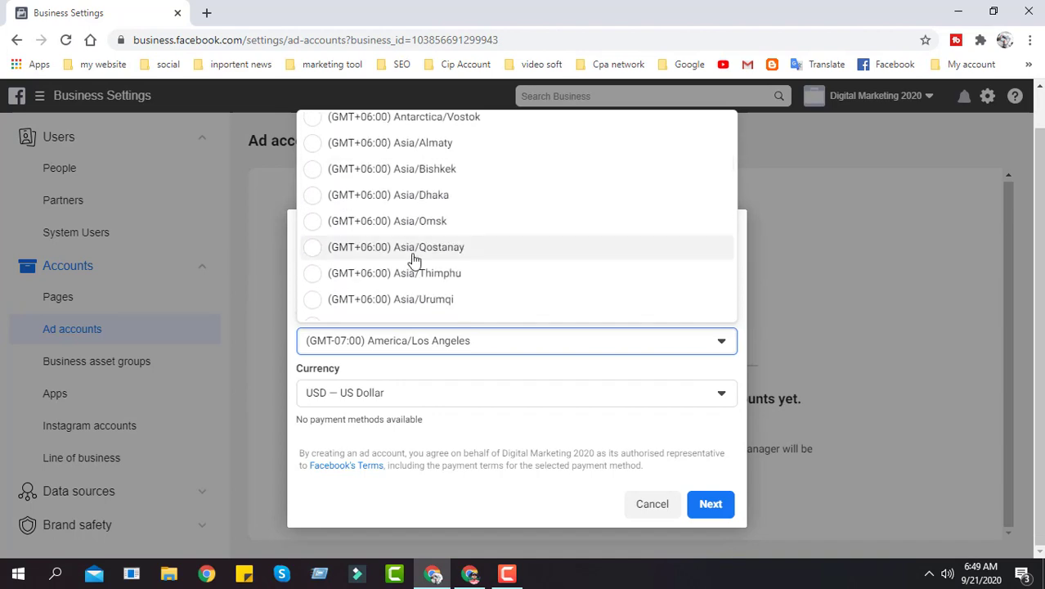
pyautogui.click(317, 202)
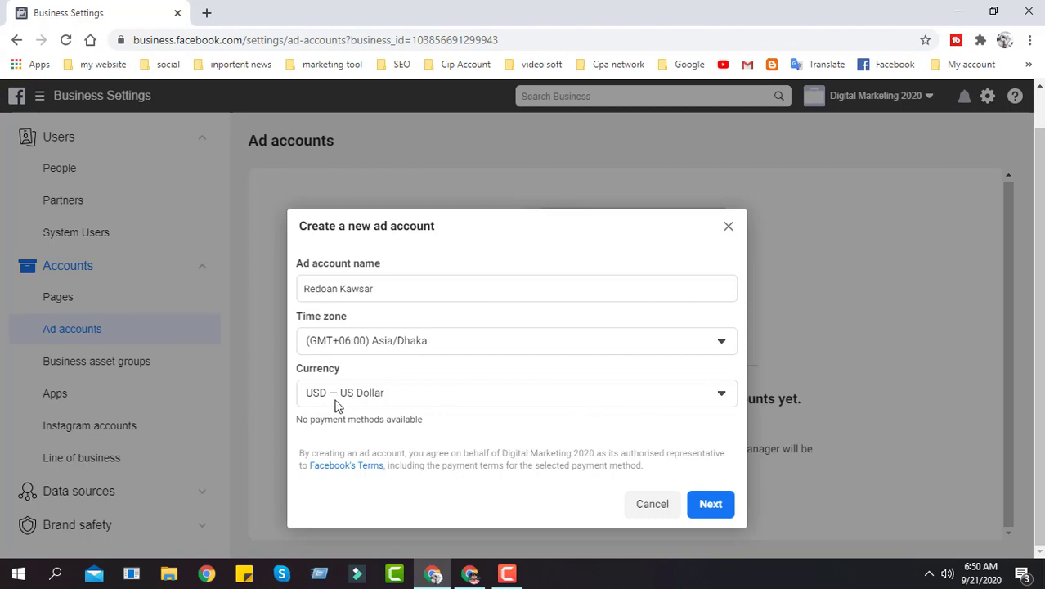
# - Keep USD — US Dollar as the ad account currency
pyautogui.click(644, 390)
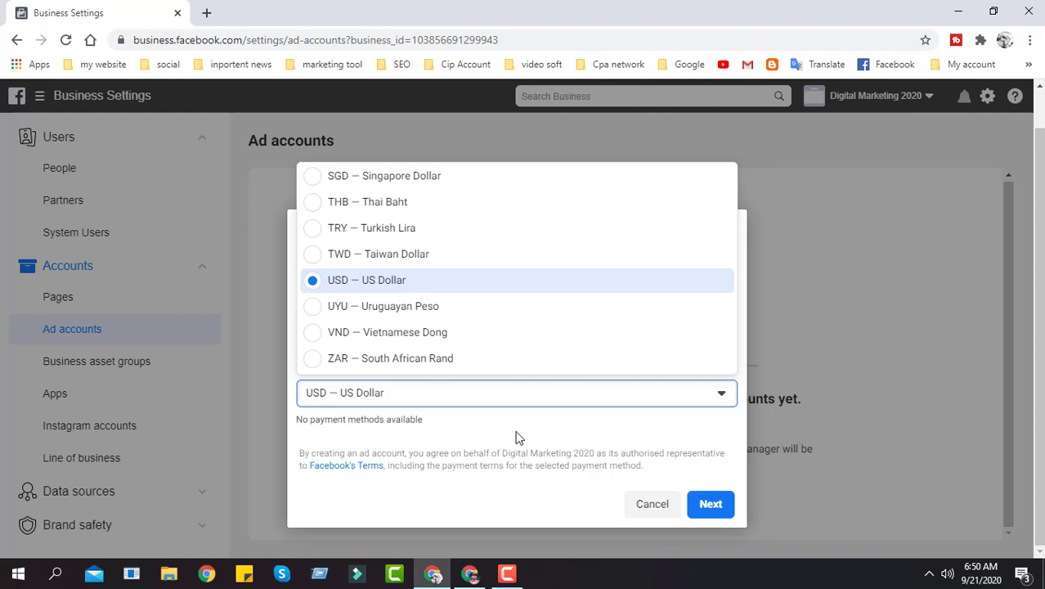
pyautogui.click(724, 398)
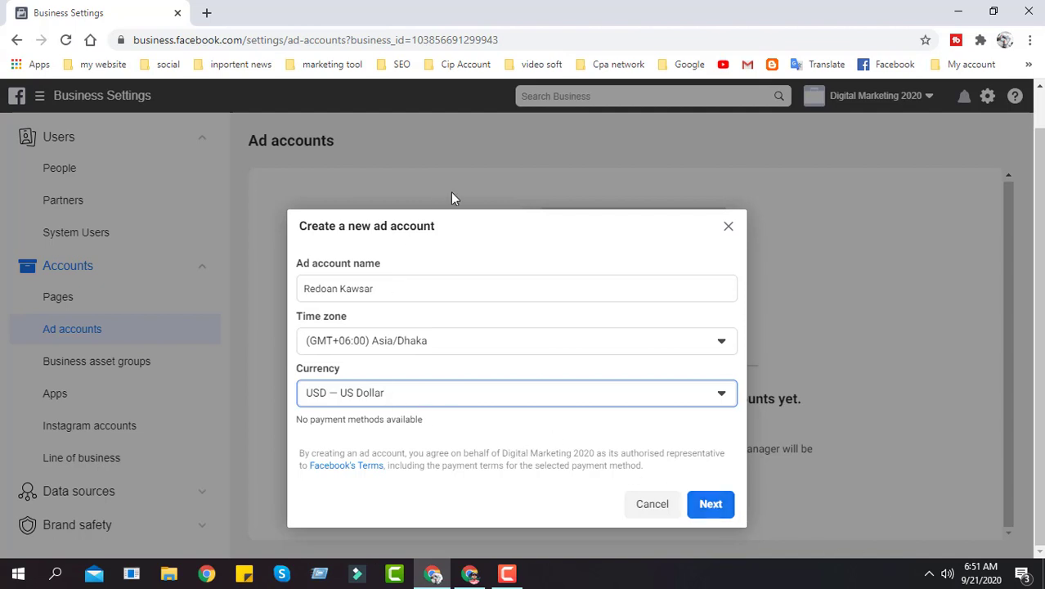
# - Continue, mark the account for My business (Digital Marketing 2020), and create it
pyautogui.click(710, 507)
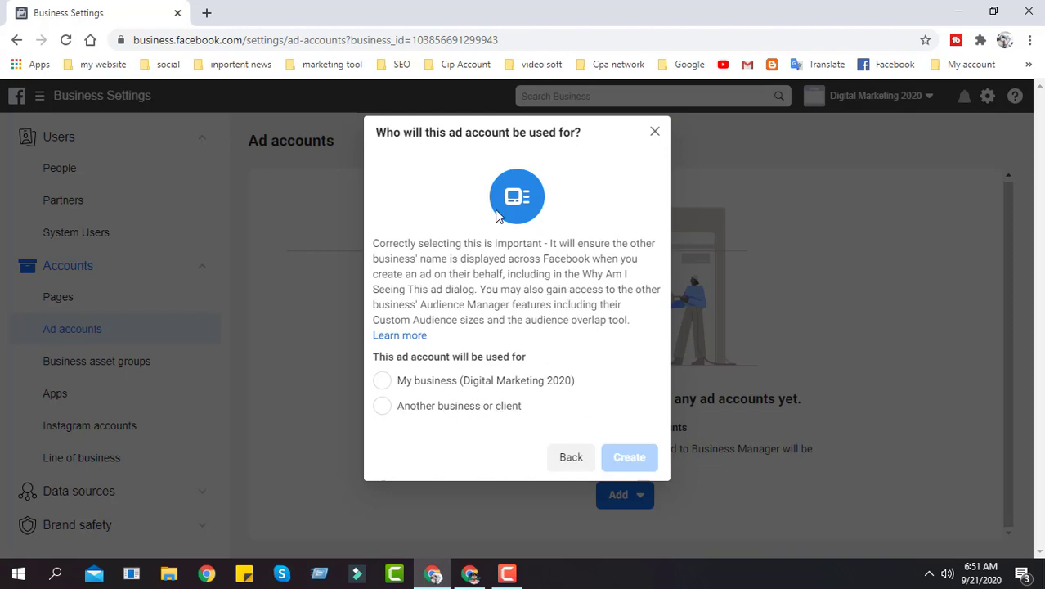
pyautogui.click(382, 382)
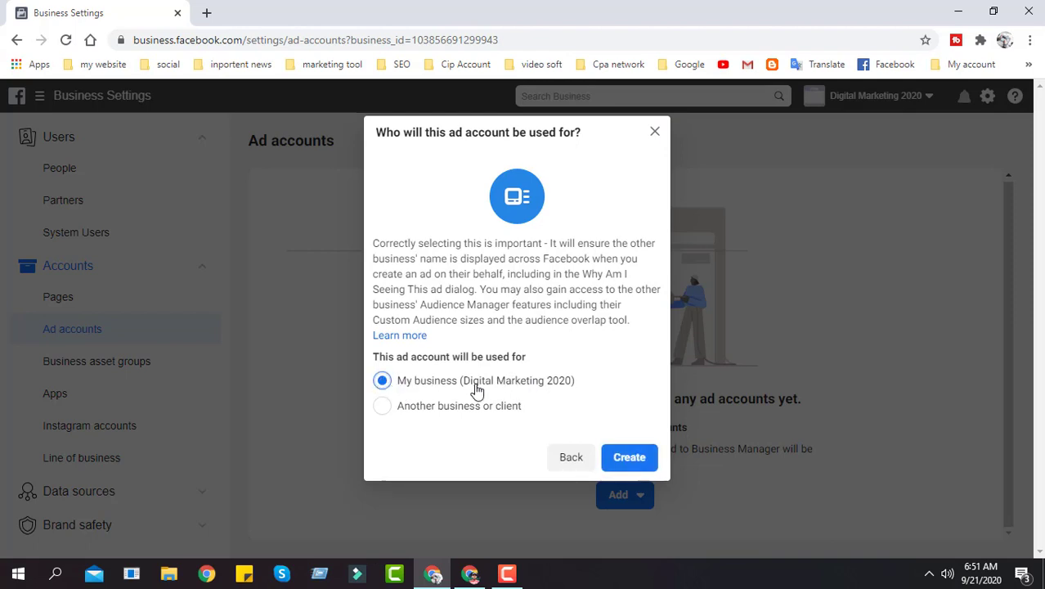
pyautogui.click(630, 459)
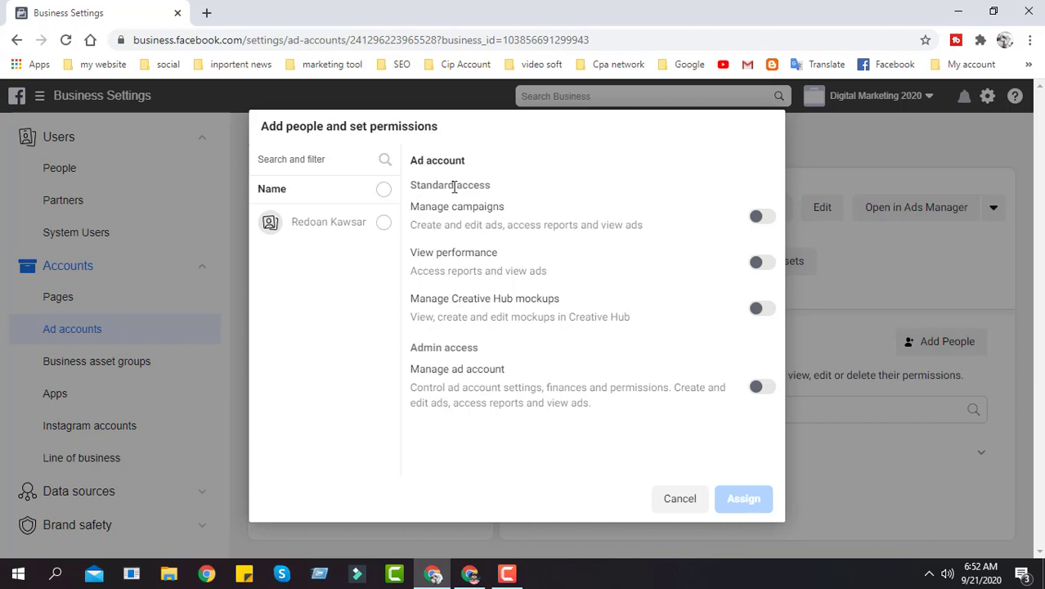
# - Review the Manage campaigns, View performance, Creative Hub mockups and Manage ad account permissions
pyautogui.moveTo(411, 206); pyautogui.dragTo(527, 211)
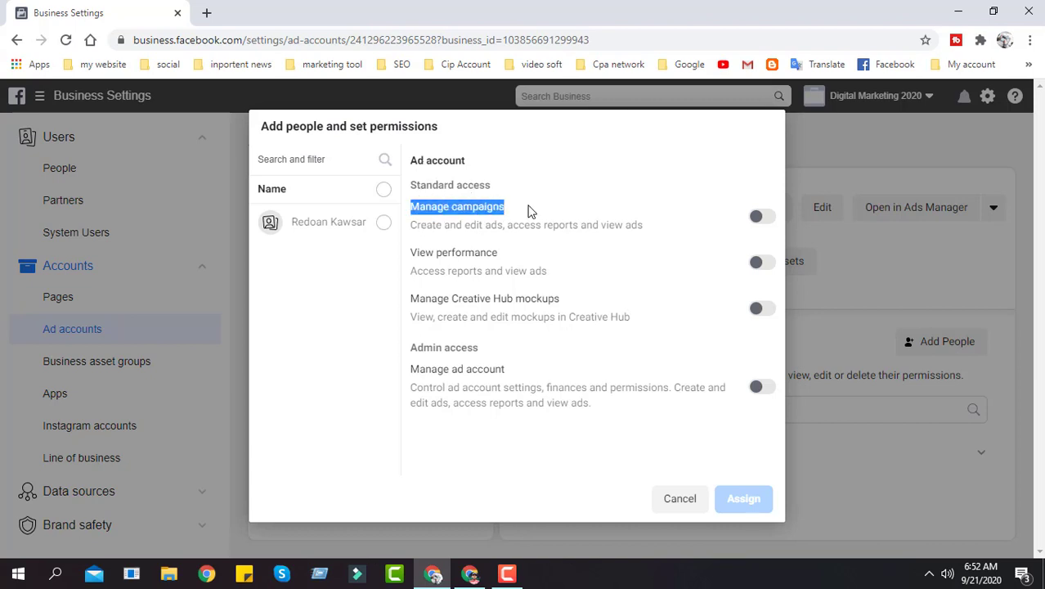
pyautogui.moveTo(411, 252); pyautogui.dragTo(534, 254)
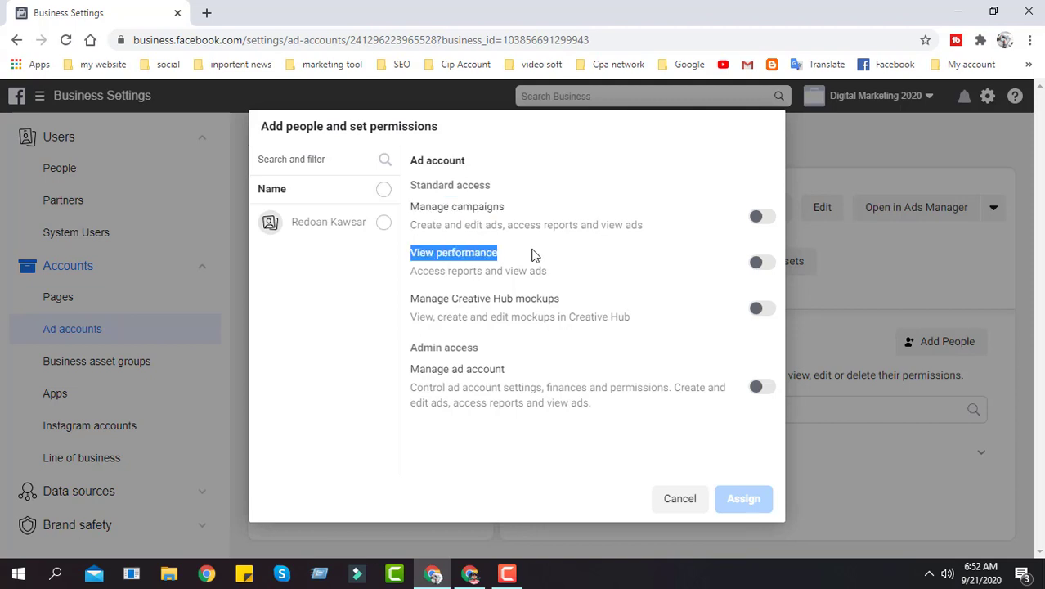
pyautogui.moveTo(419, 298); pyautogui.dragTo(569, 301)
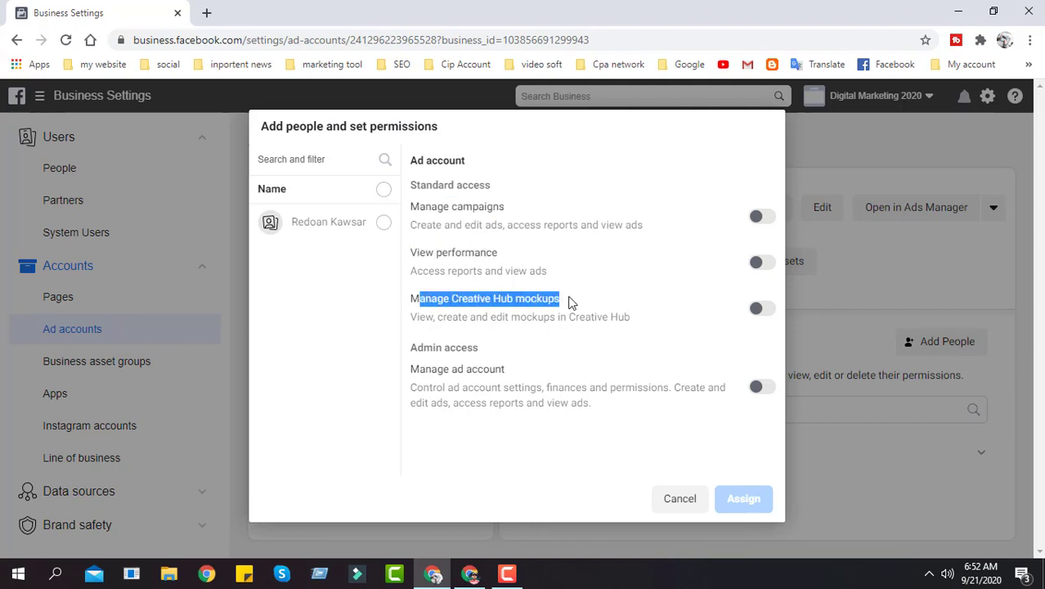
pyautogui.click(500, 375)
pyautogui.moveTo(408, 368); pyautogui.dragTo(515, 369)
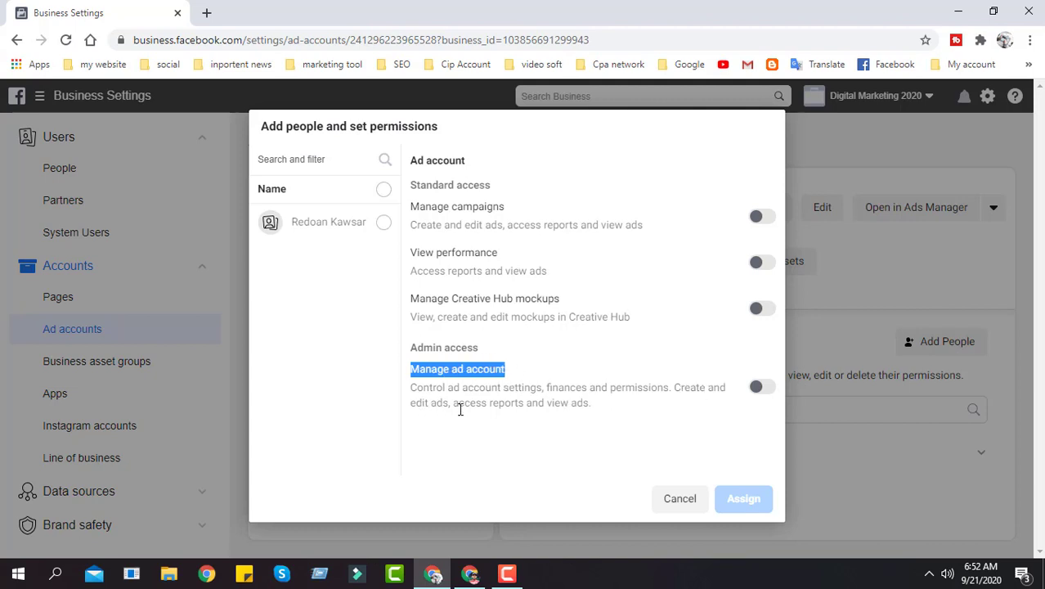
# - Enable the Manage campaigns and Manage ad account admin permissions, highlighting the admin access description
pyautogui.click(769, 219)
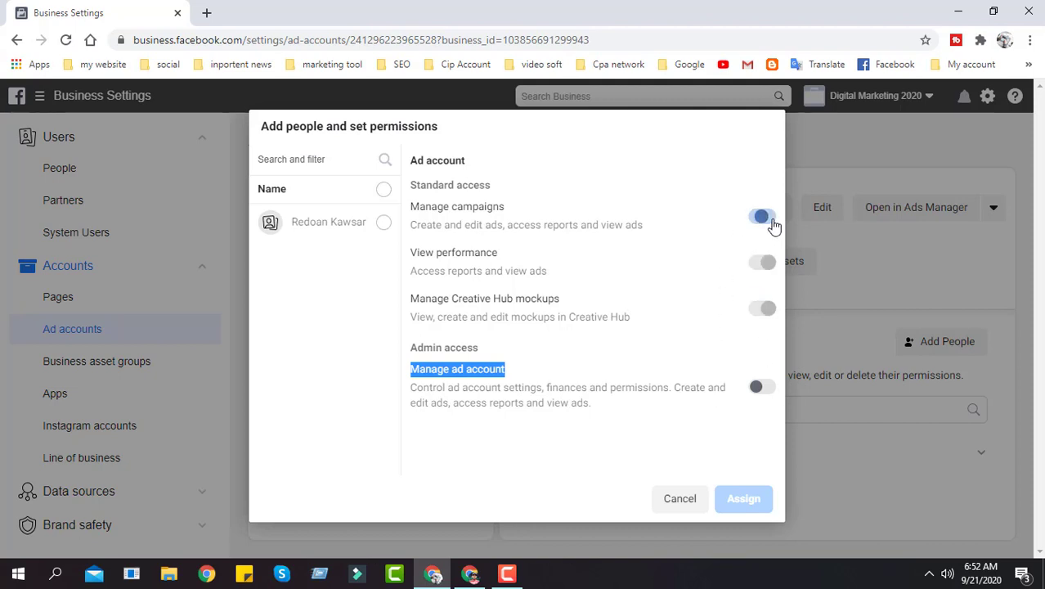
pyautogui.moveTo(762, 262)
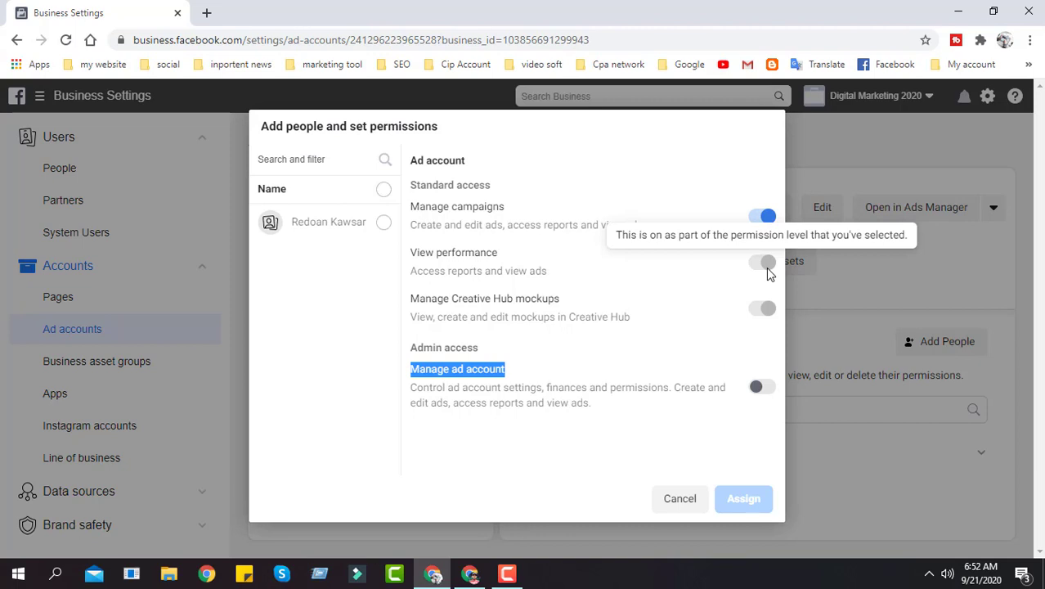
pyautogui.click(764, 387)
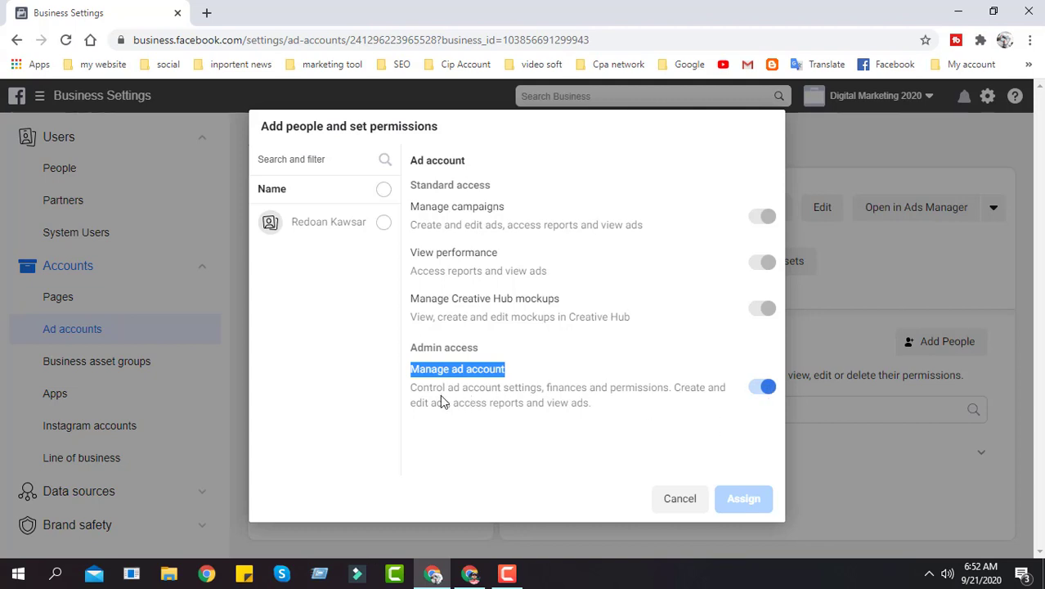
pyautogui.click(419, 350)
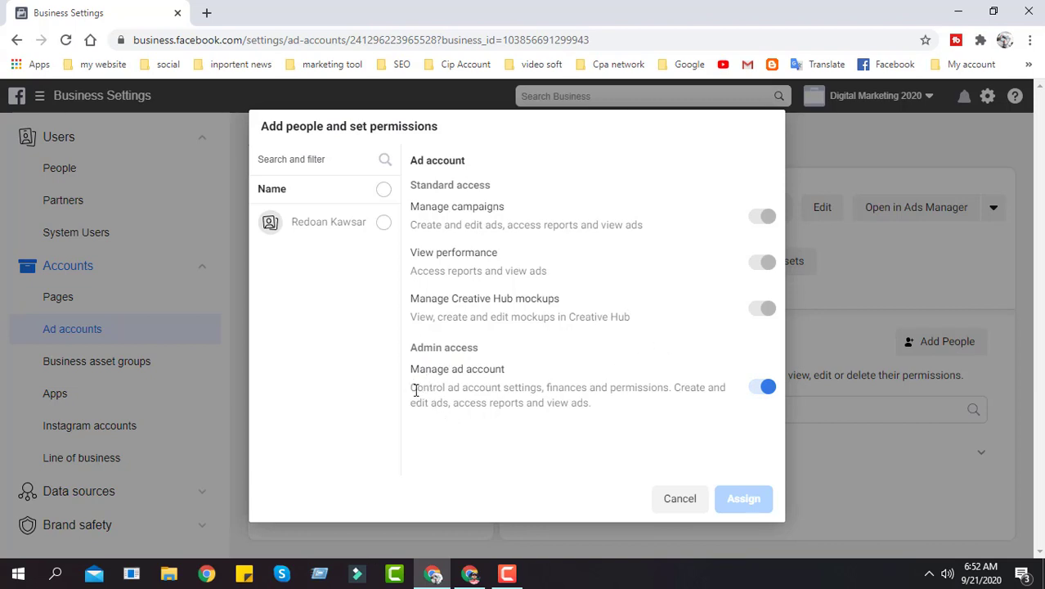
pyautogui.moveTo(410, 387)
pyautogui.mouseDown()
pyautogui.moveTo(719, 390)
pyautogui.moveTo(420, 404)
pyautogui.moveTo(440, 404)
pyautogui.mouseUp()
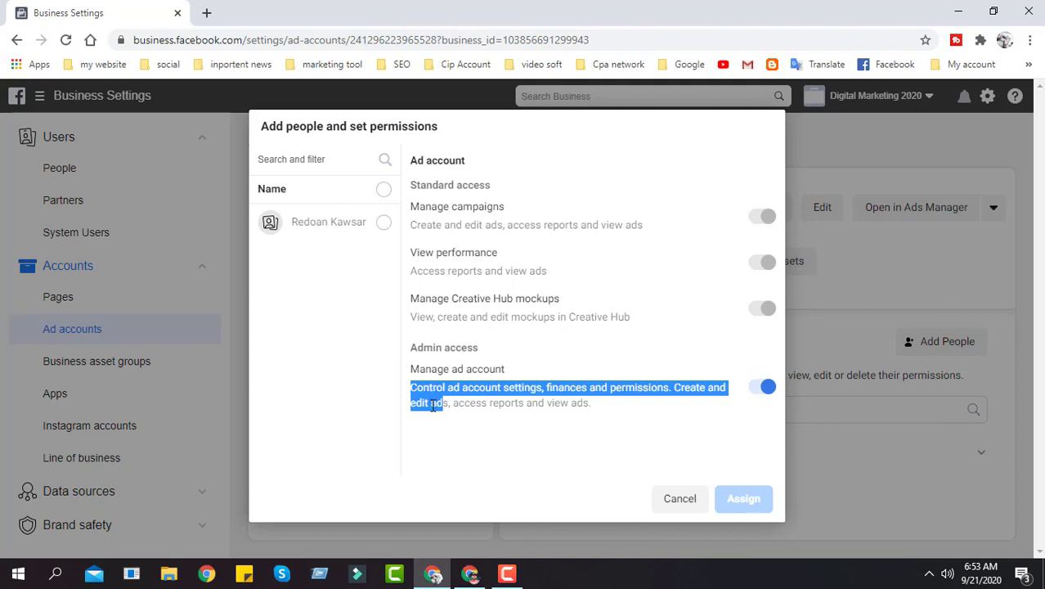
pyautogui.click(434, 404)
pyautogui.moveTo(450, 403); pyautogui.dragTo(616, 410)
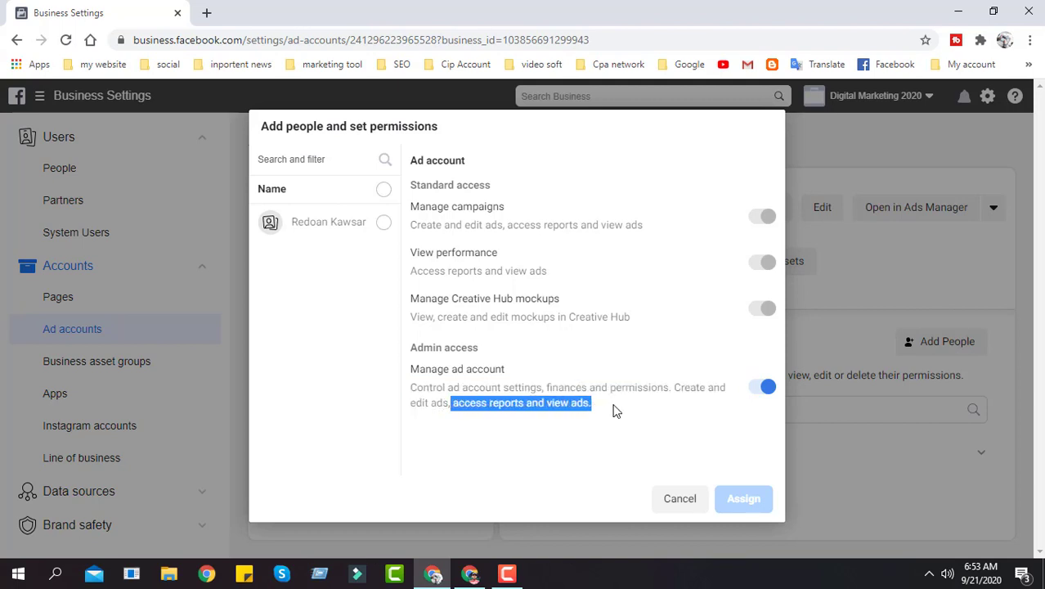
# - Select the one listed person and assign them Manage ad account admin access
pyautogui.click(384, 229)
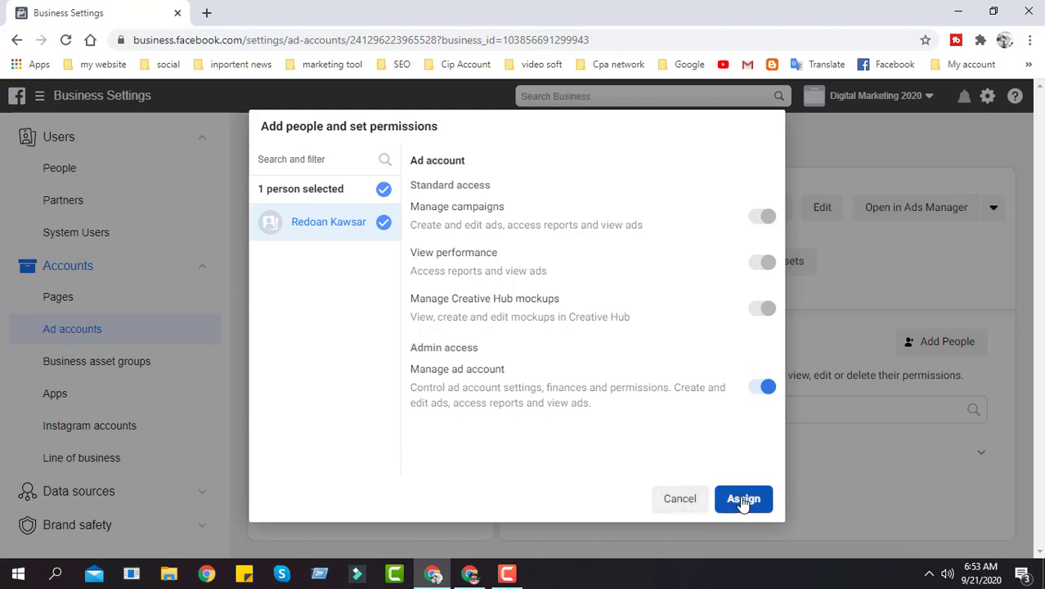
pyautogui.click(737, 501)
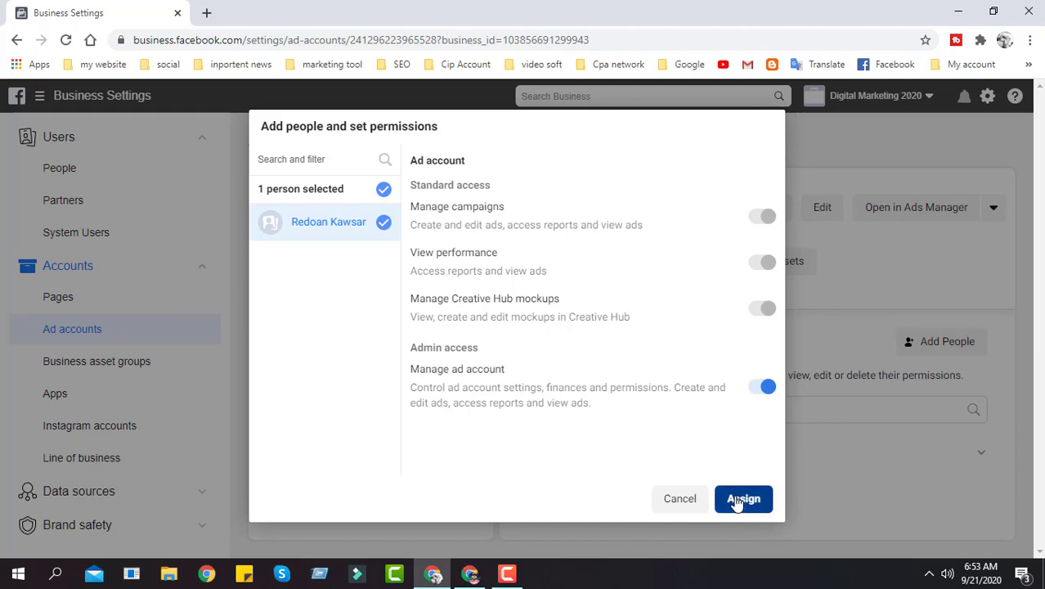